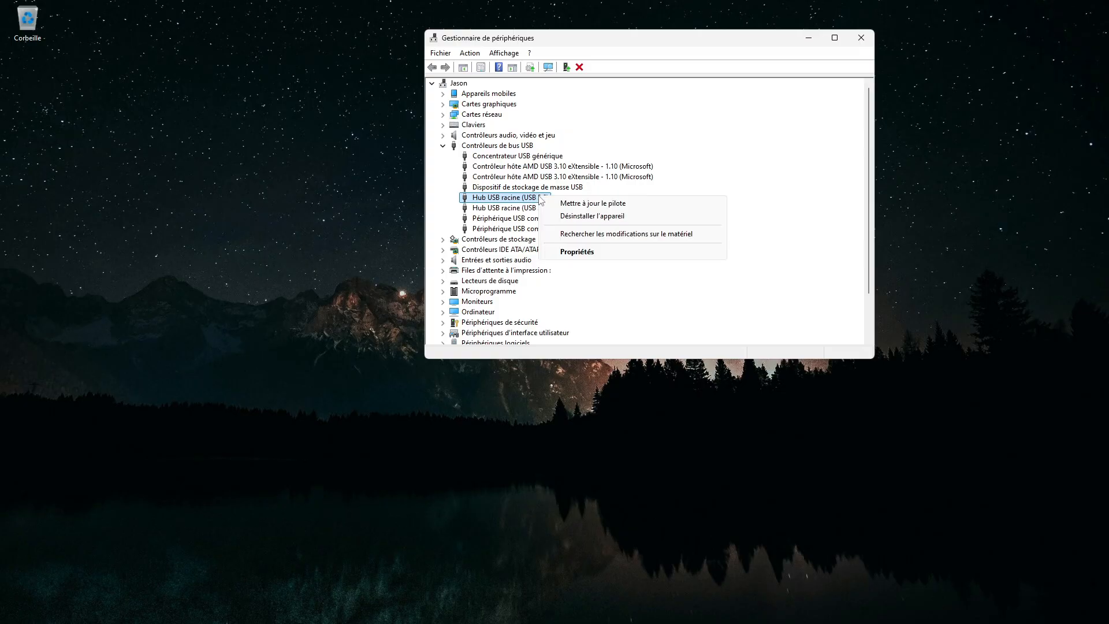
Check the power management settings of the selected USB 3.0 root hub, then close its properties and Device Manager.
{"action": "left_click", "coordinate": [574, 256]}
{"action": "left_click", "coordinate": [675, 93]}
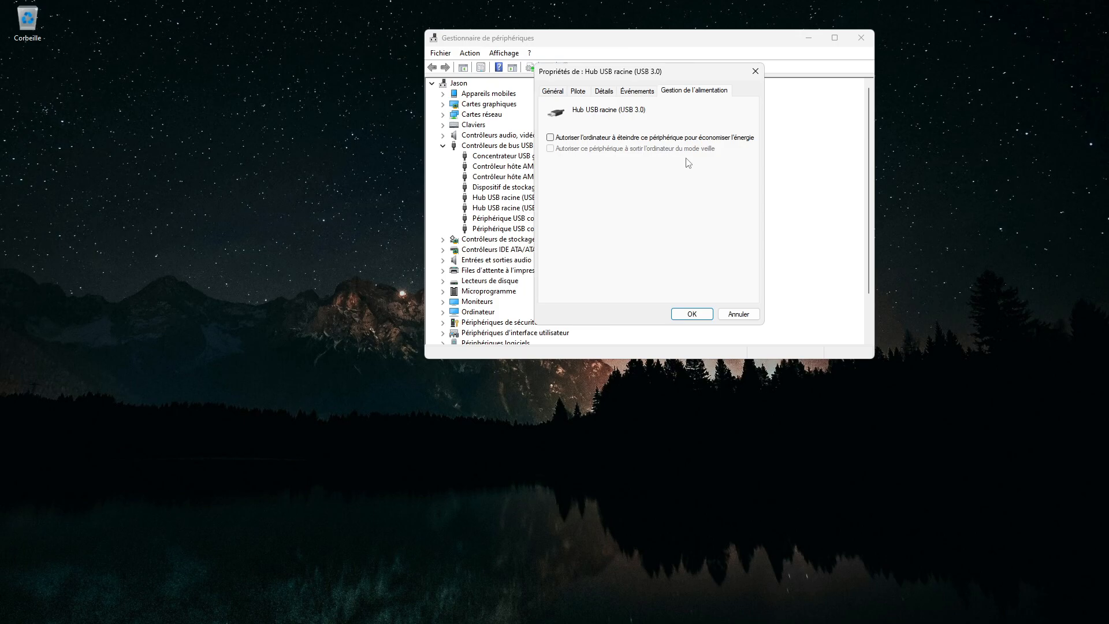
{"action": "left_click", "coordinate": [739, 314]}
{"action": "left_click", "coordinate": [861, 37]}
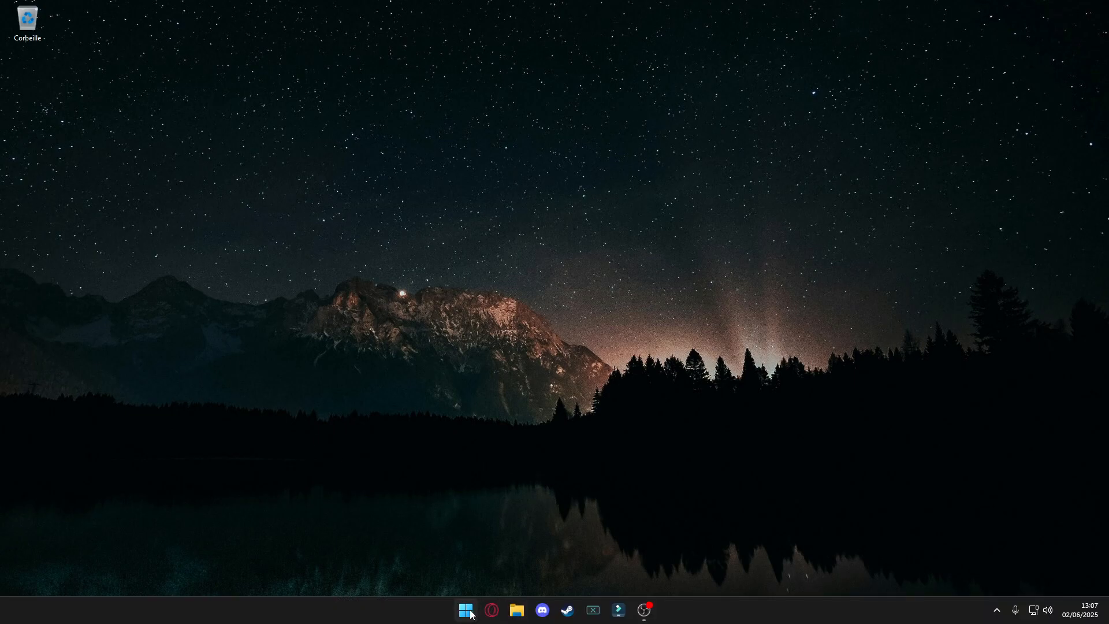
View the general properties of the creation (F:) drive in File Explorer, then close the properties and the Explorer window.
{"action": "left_click", "coordinate": [515, 611]}
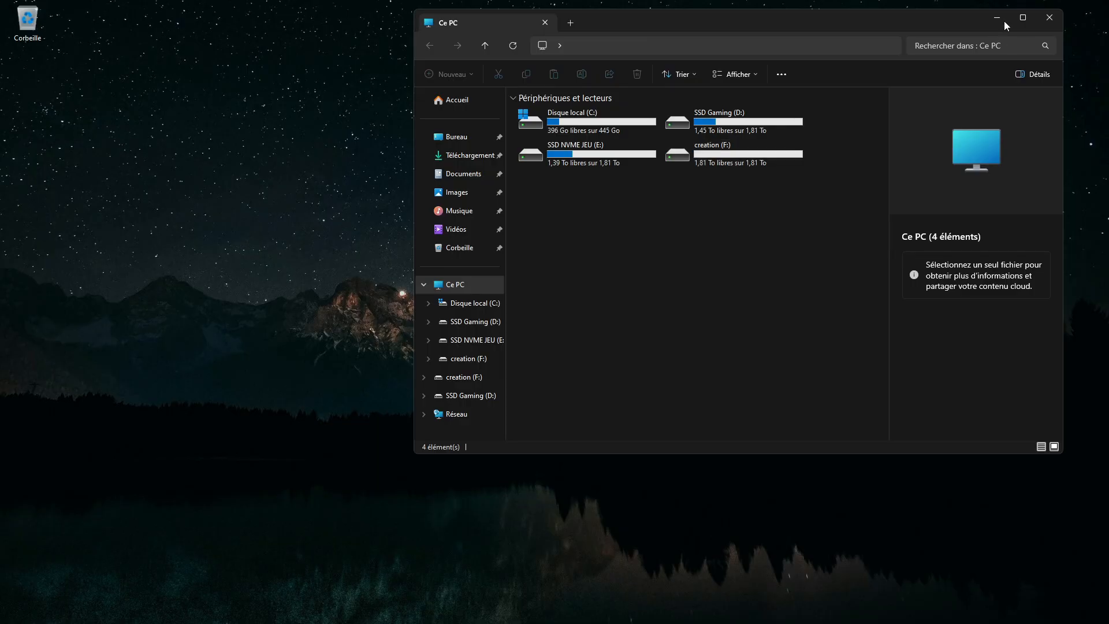
{"action": "left_click", "coordinate": [765, 167]}
{"action": "right_click", "coordinate": [765, 167]}
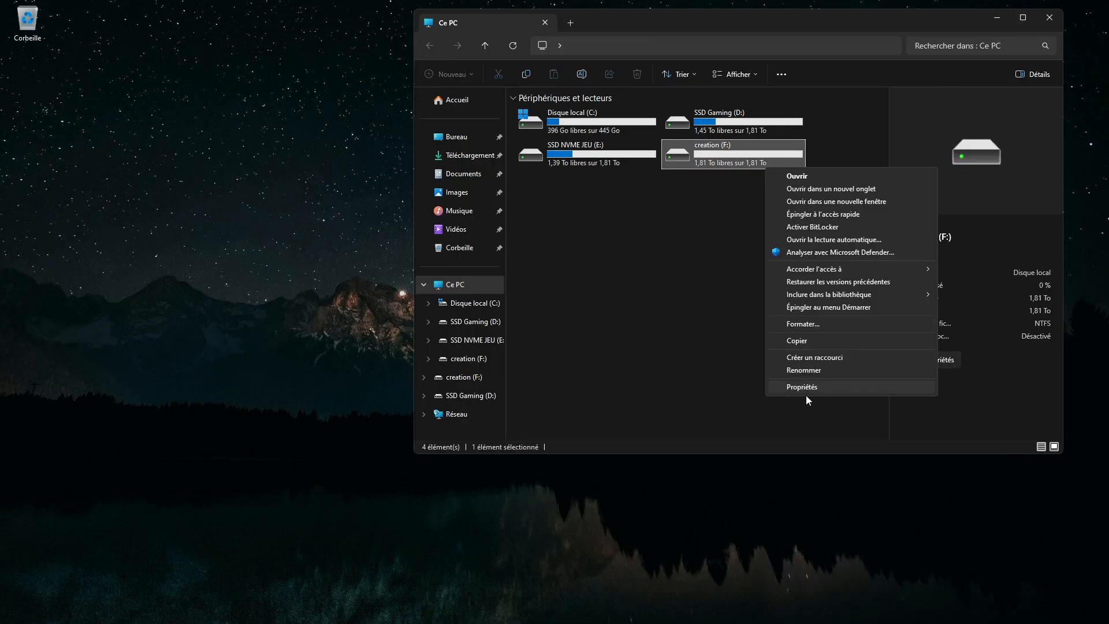
{"action": "left_click", "coordinate": [807, 392]}
{"action": "left_click_drag", "start_coordinate": [906, 185], "coordinate": [780, 194]}
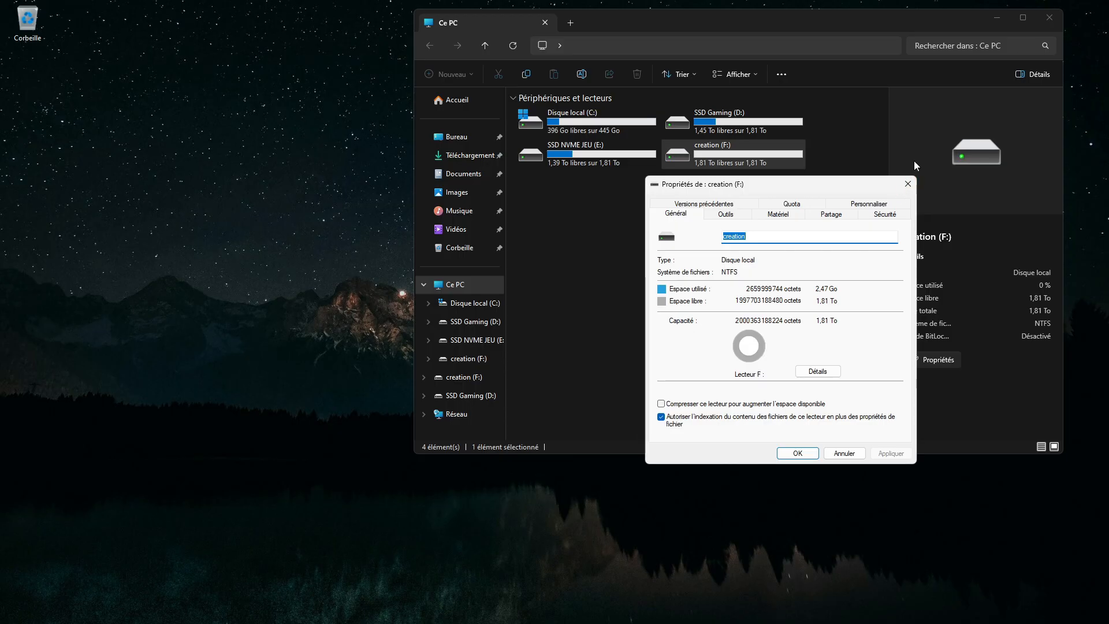
{"action": "left_click", "coordinate": [908, 184]}
{"action": "left_click", "coordinate": [1051, 18]}
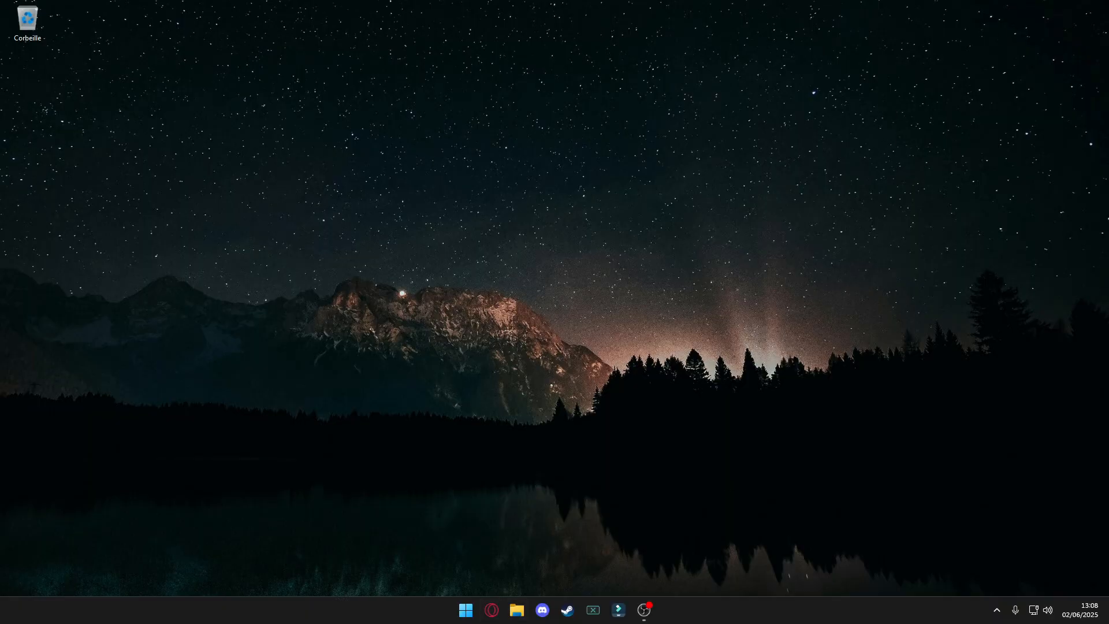
Open the list of applications allowed through the Windows Defender Firewall.
{"action": "left_click", "coordinate": [466, 610]}
{"action": "type", "text": "win"}
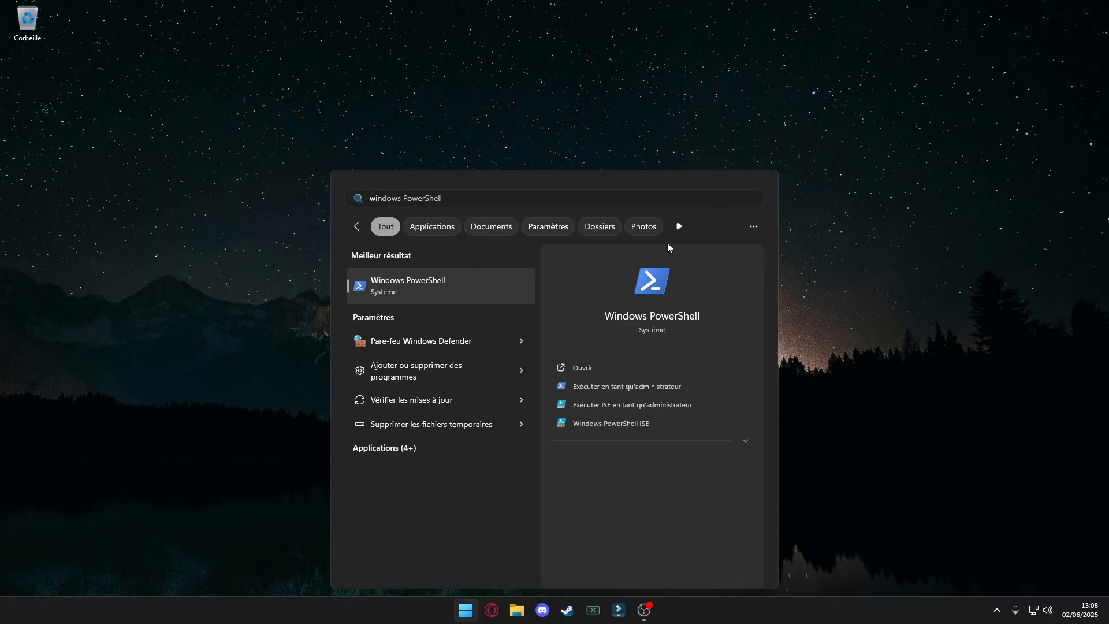
{"action": "left_click", "coordinate": [442, 342]}
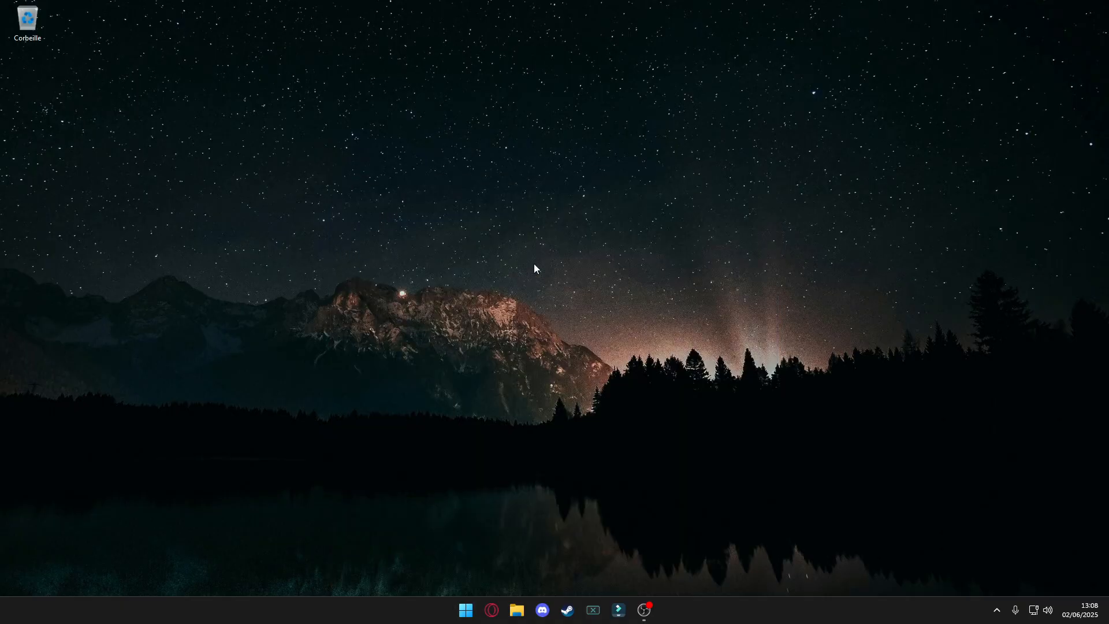
{"action": "left_click", "coordinate": [425, 152]}
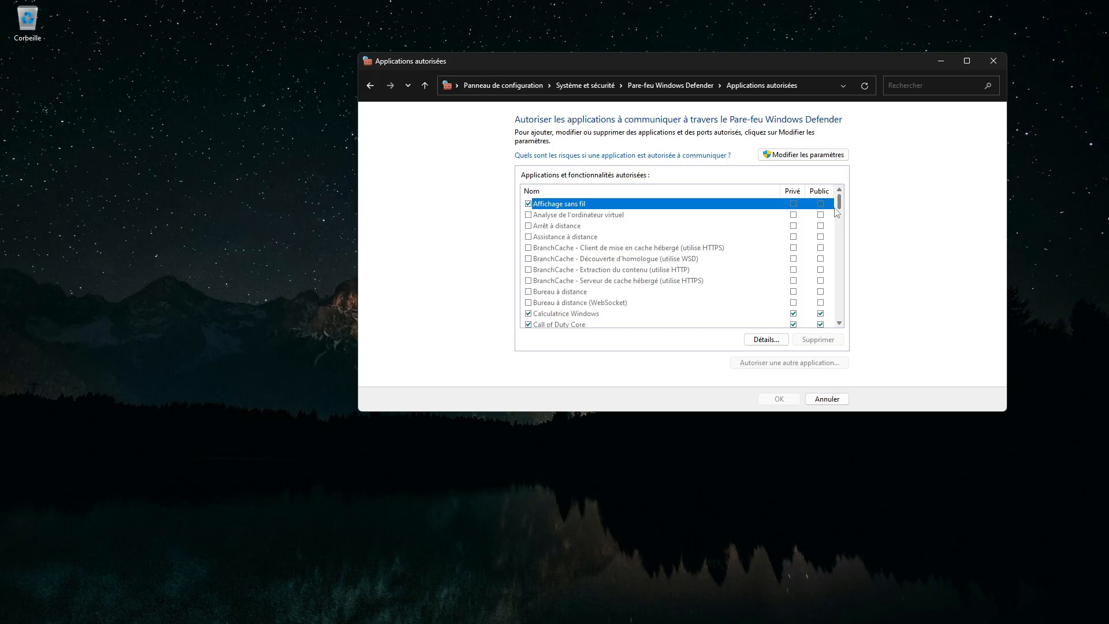
Examine which applications are allowed on private and public networks, then cancel and close the firewall window.
{"action": "scroll", "coordinate": [835, 214], "scroll_direction": "down", "scroll_amount": 9}
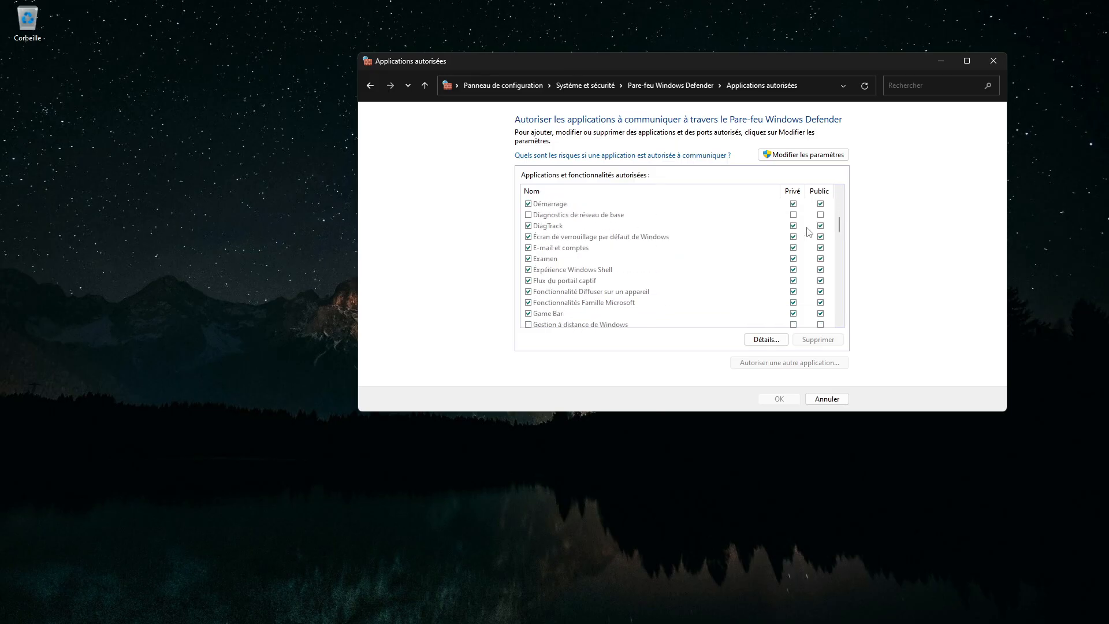
{"action": "scroll", "coordinate": [661, 237], "scroll_direction": "down", "scroll_amount": 2}
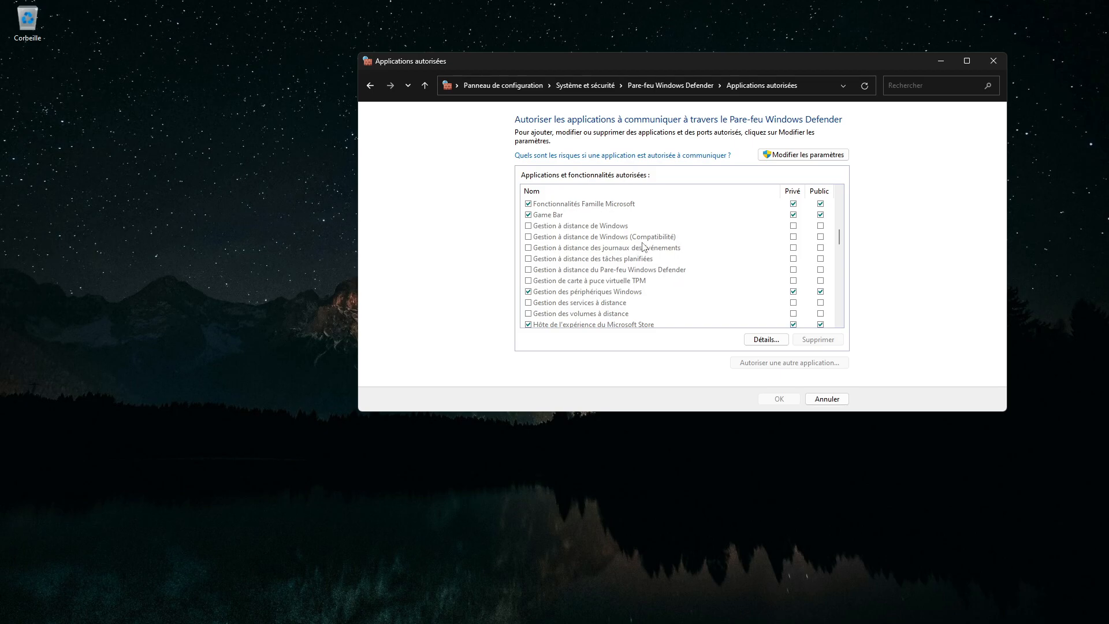
{"action": "scroll", "coordinate": [641, 250], "scroll_direction": "down", "scroll_amount": 8}
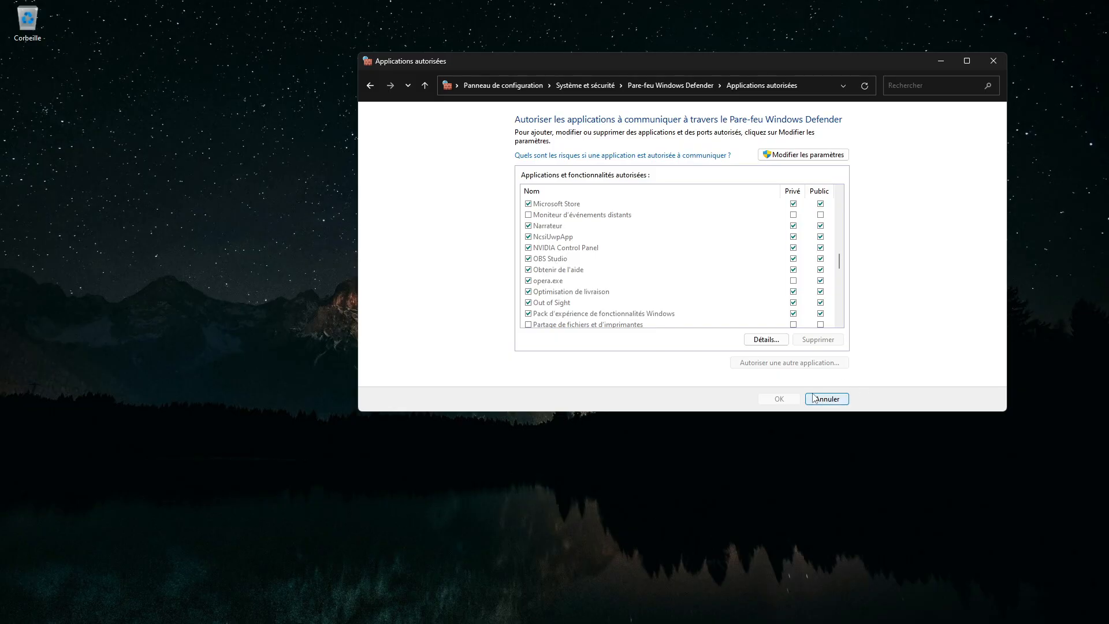
{"action": "left_click", "coordinate": [832, 401]}
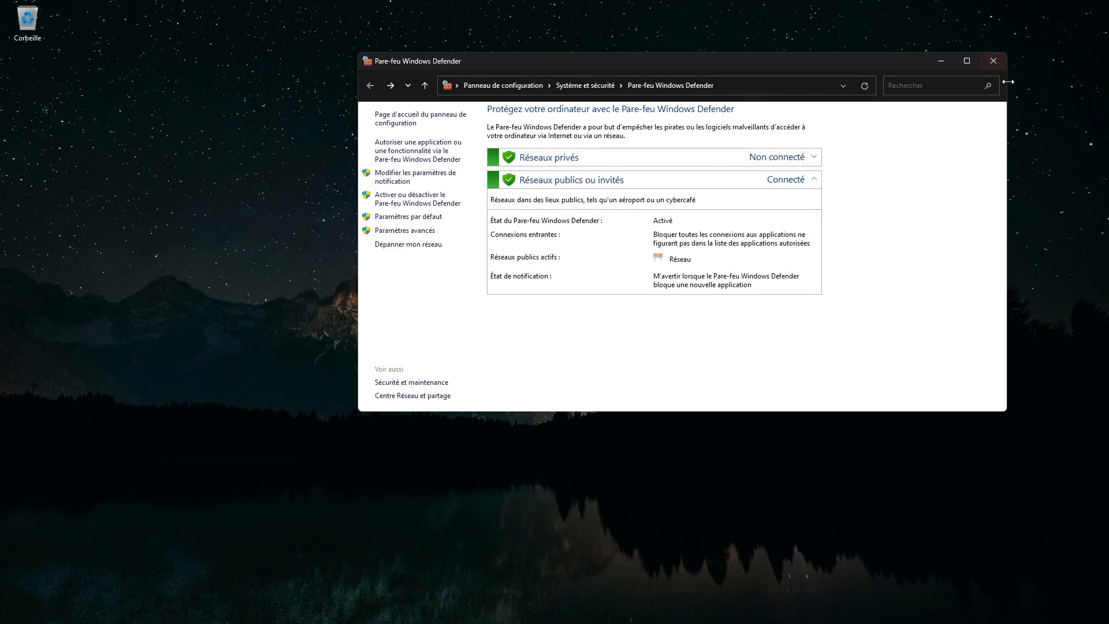
{"action": "left_click", "coordinate": [994, 62]}
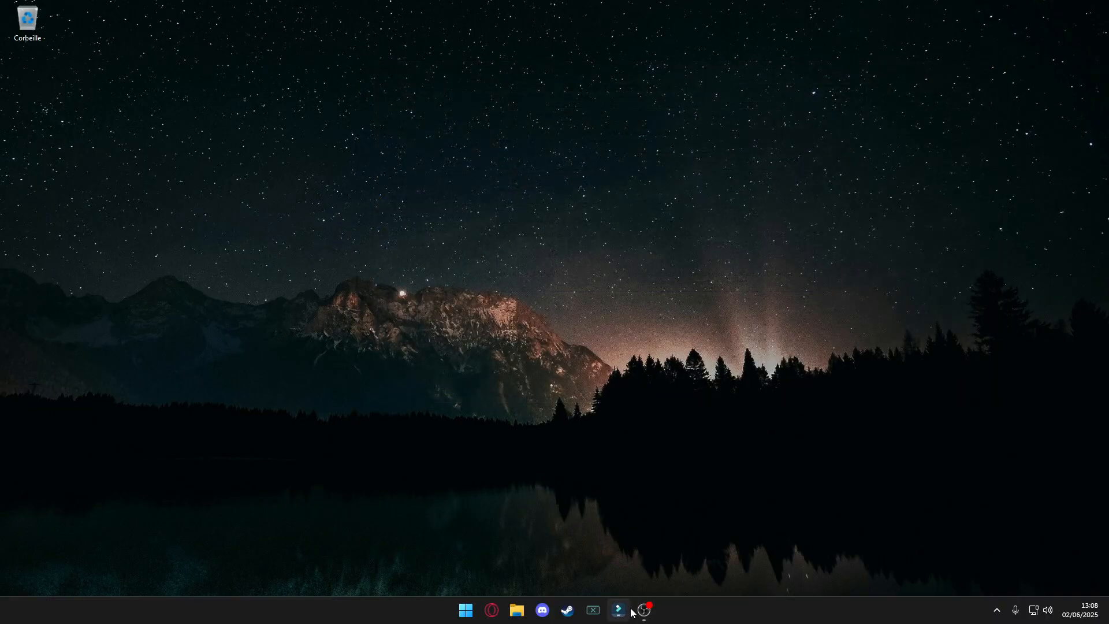
Switch to OBS and inspect its advanced settings, including the recording options, then leave them without saving.
{"action": "left_click", "coordinate": [645, 611]}
{"action": "left_click", "coordinate": [245, 64]}
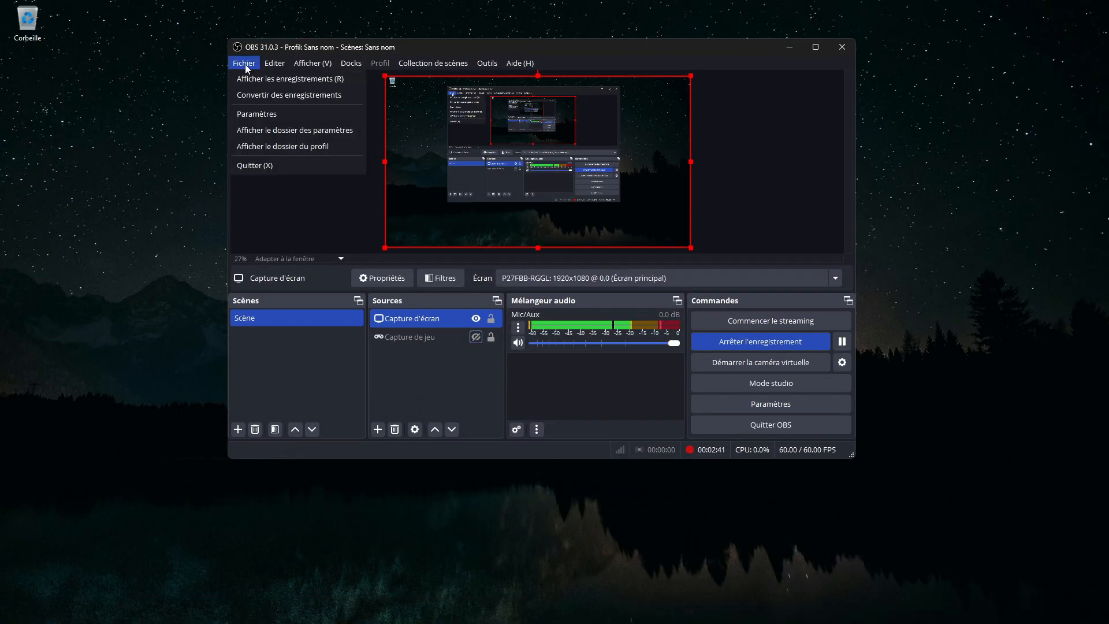
{"action": "left_click", "coordinate": [274, 115]}
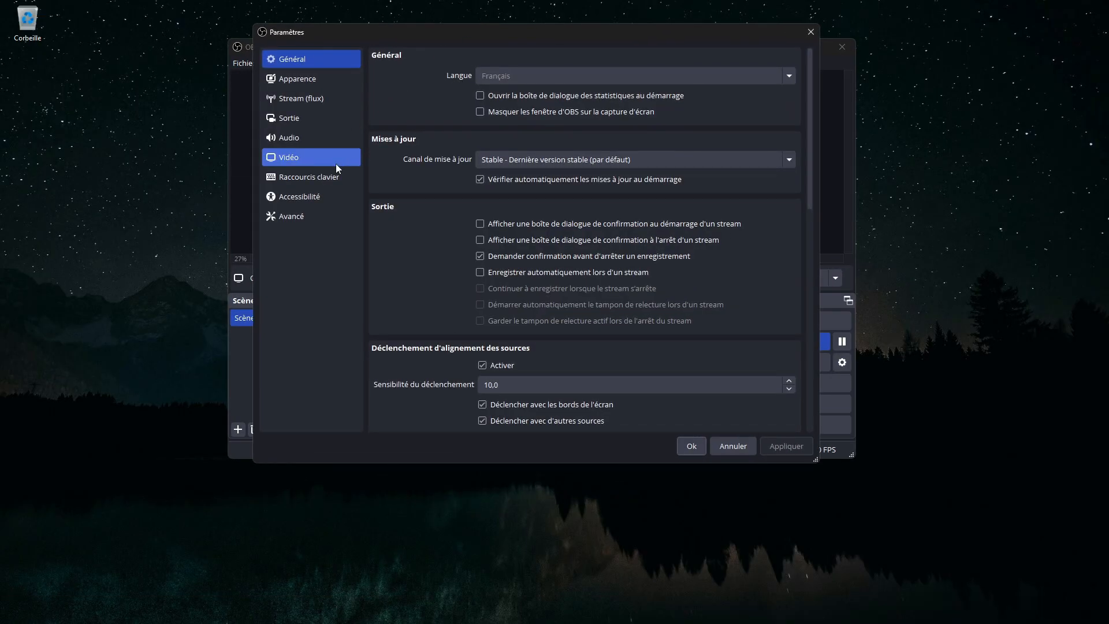
{"action": "left_click", "coordinate": [316, 220]}
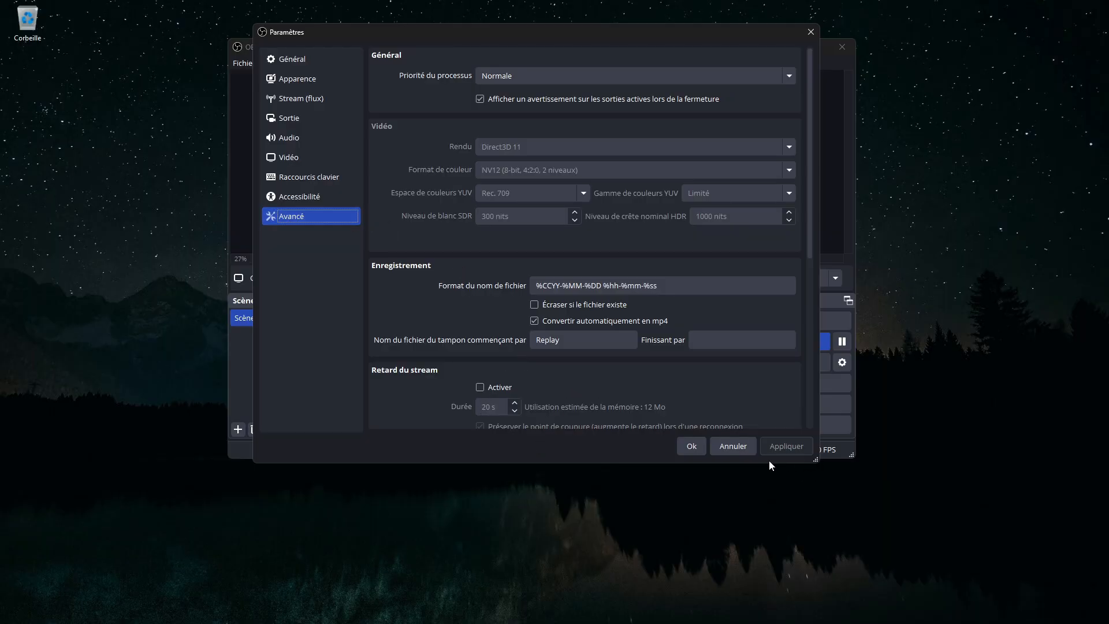
{"action": "left_click", "coordinate": [735, 451]}
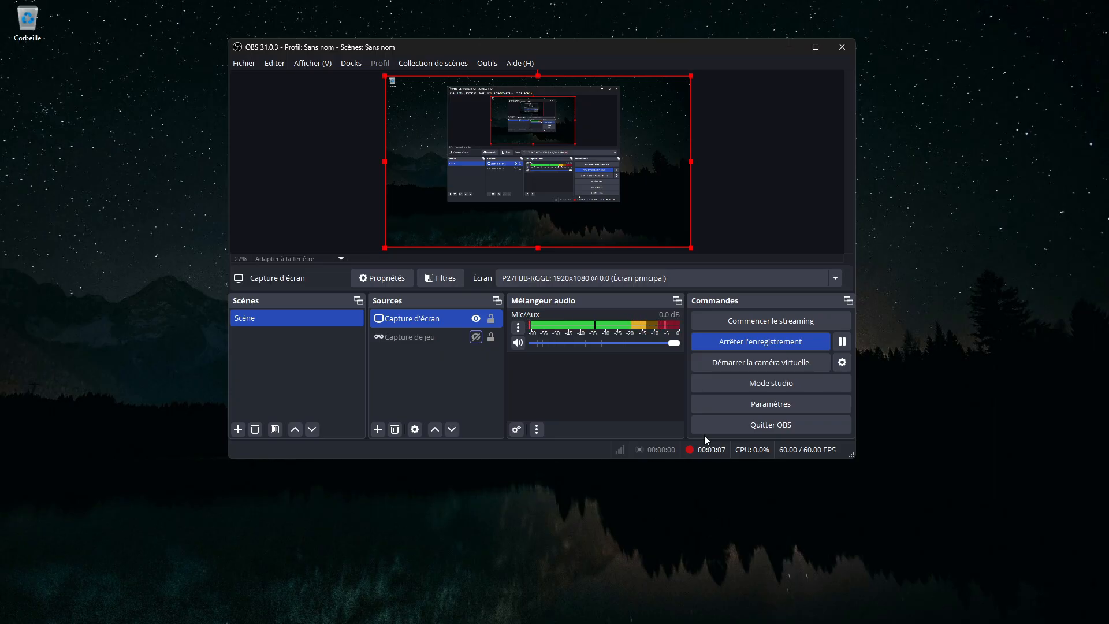
Open the OBS recording output settings and review the rate control options, keeping Bitrate constant.
{"action": "left_click", "coordinate": [244, 63]}
{"action": "left_click", "coordinate": [237, 119]}
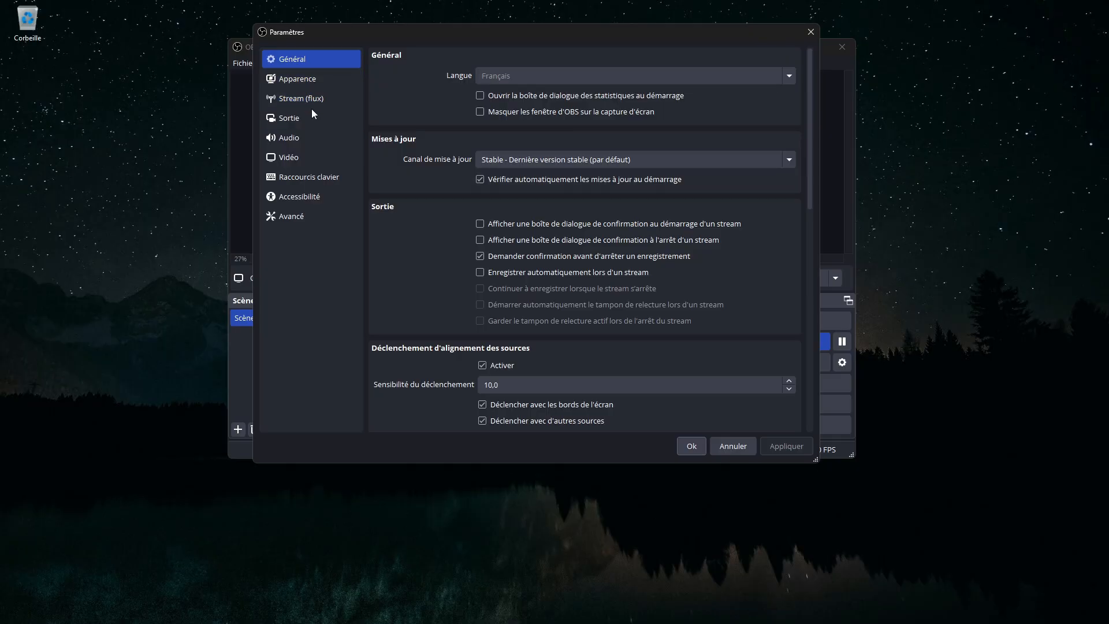
{"action": "left_click", "coordinate": [311, 111]}
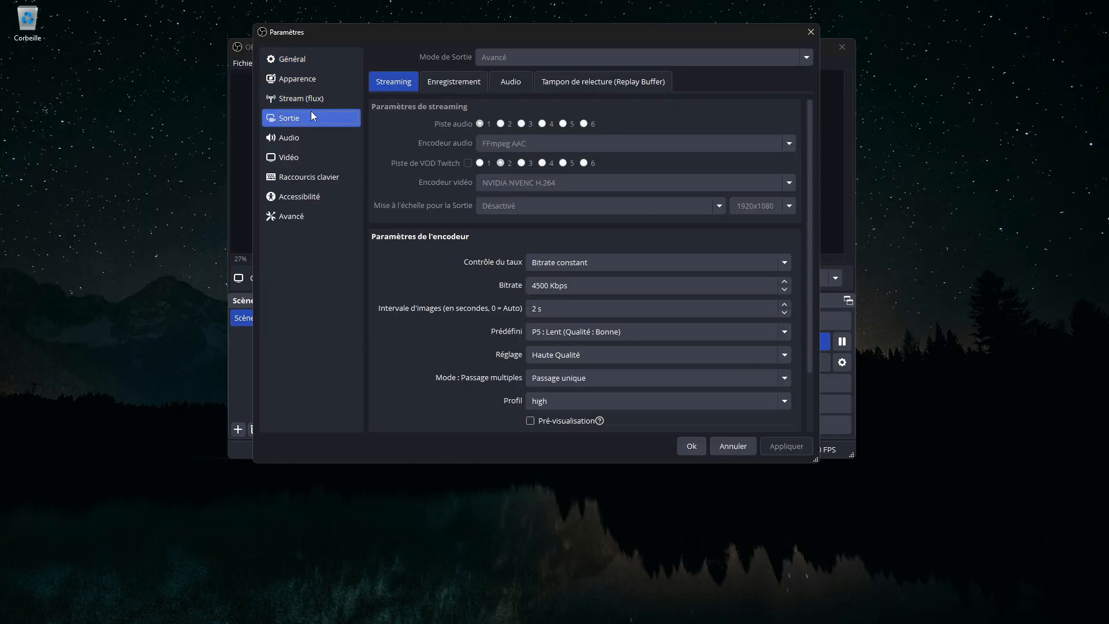
{"action": "left_click", "coordinate": [450, 82]}
{"action": "scroll", "coordinate": [500, 306], "scroll_direction": "down", "scroll_amount": 3}
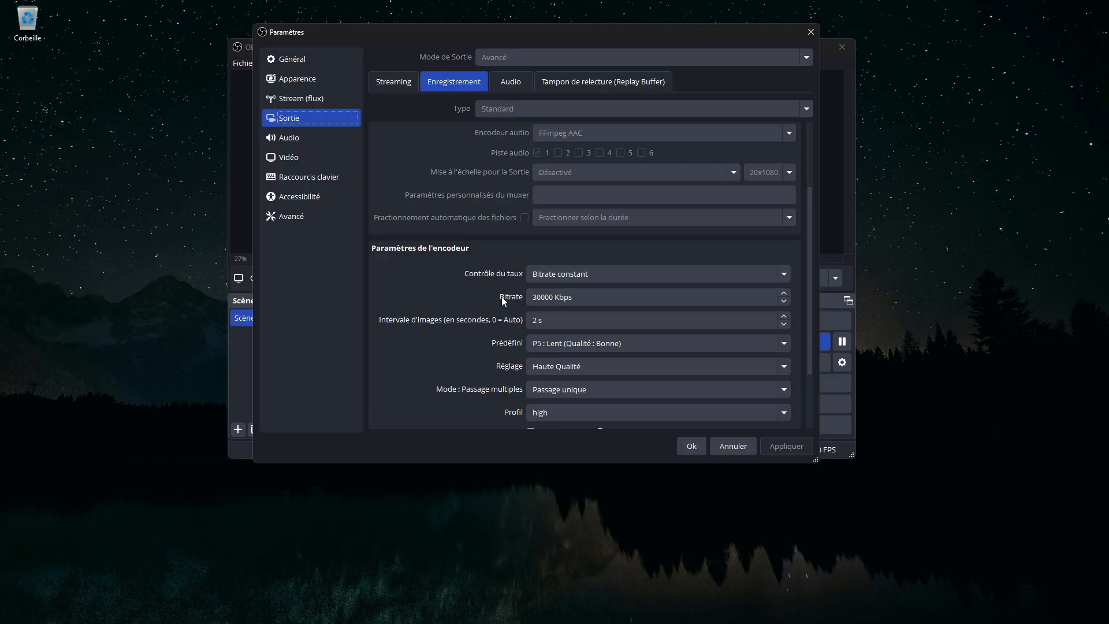
{"action": "left_click", "coordinate": [659, 274]}
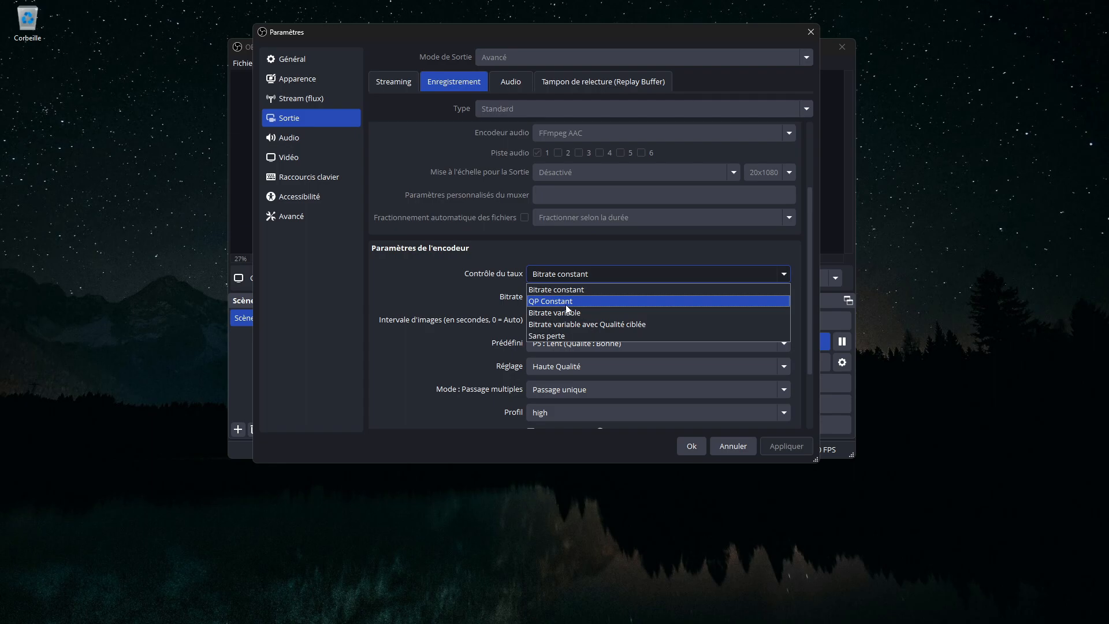
{"action": "left_click", "coordinate": [537, 290]}
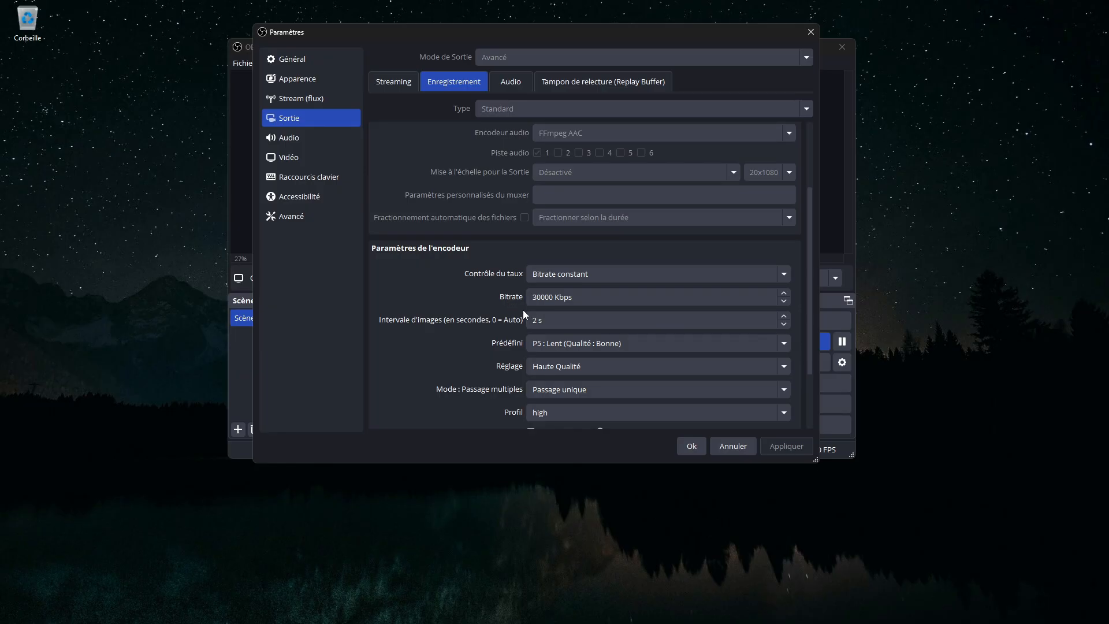
Examine the recording bitrate and remaining encoder settings, cancel the settings and minimize OBS.
{"action": "left_click_drag", "start_coordinate": [532, 298], "coordinate": [547, 300]}
{"action": "left_click", "coordinate": [462, 308]}
{"action": "scroll", "coordinate": [427, 366], "scroll_direction": "down", "scroll_amount": 1}
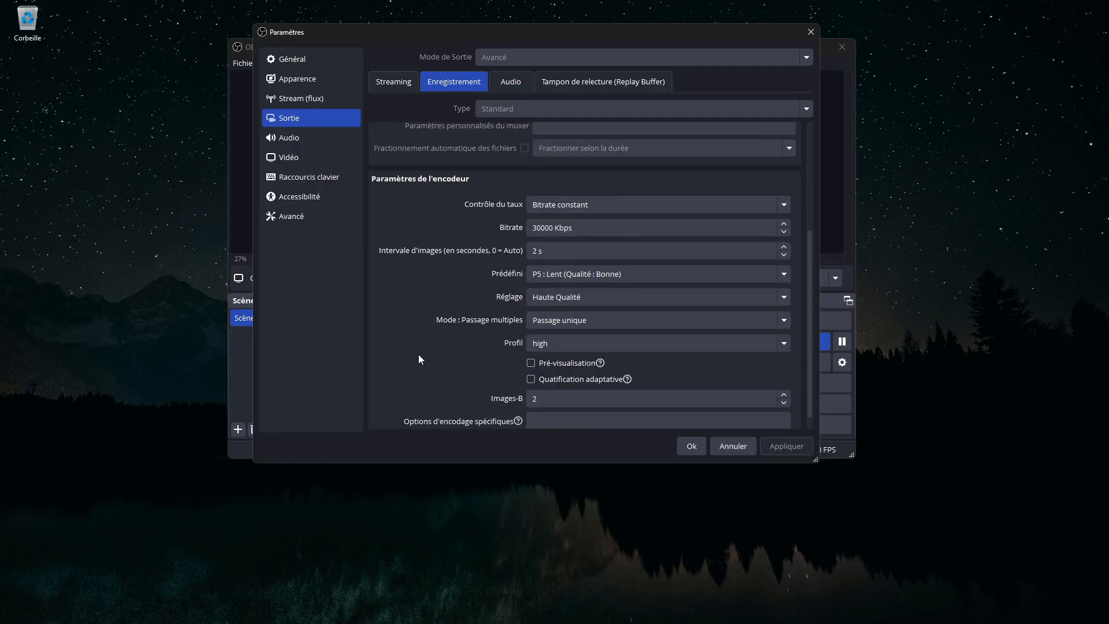
{"action": "left_click", "coordinate": [734, 448]}
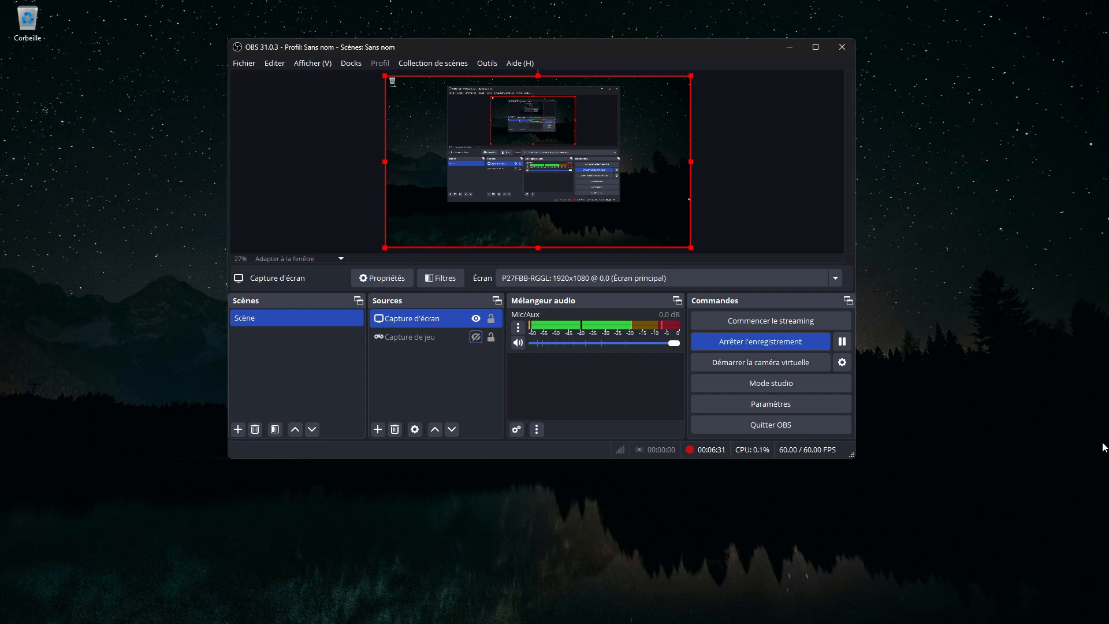
{"action": "left_click", "coordinate": [27, 216]}
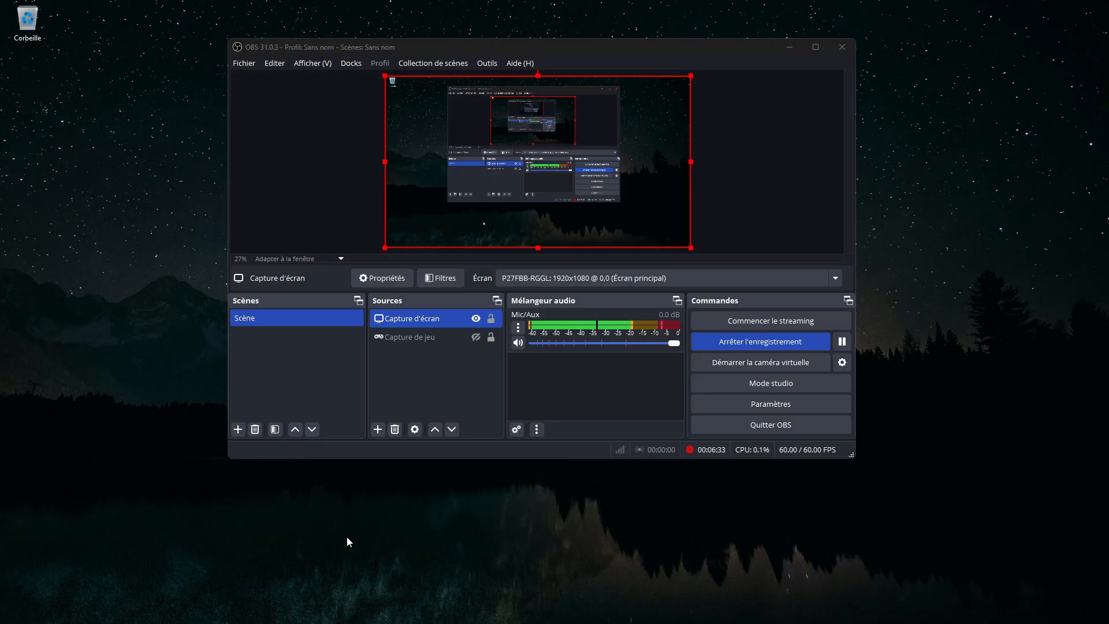
{"action": "left_click", "coordinate": [790, 46]}
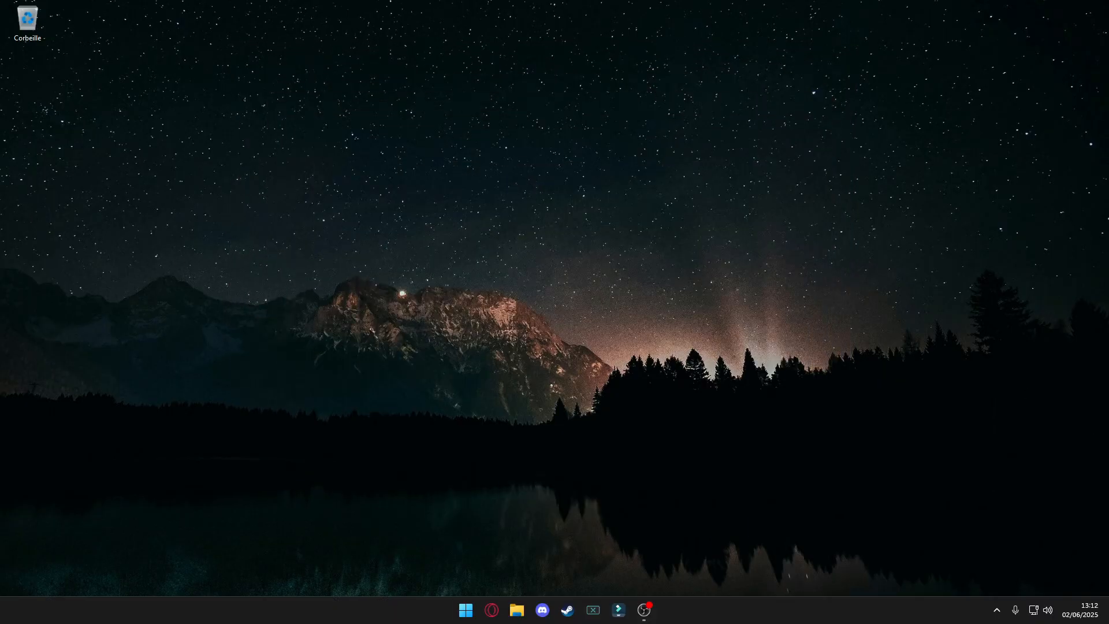
Open the Windows drive defragmentation and optimization tool to check the status of the drives, then close it.
{"action": "key", "text": "super"}
{"action": "type", "text": "def"}
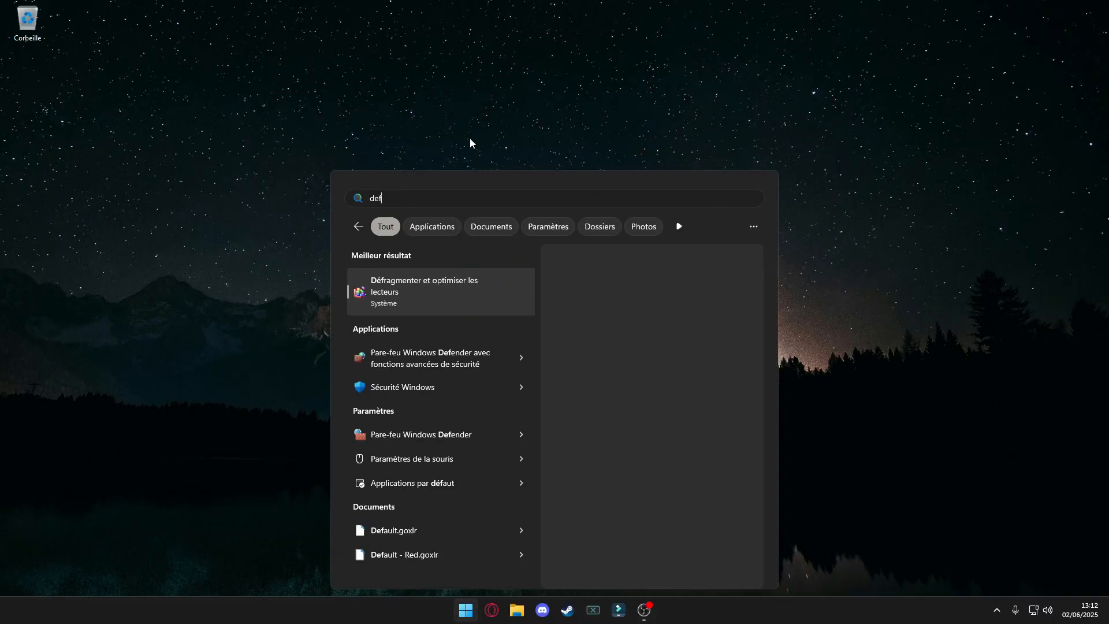
{"action": "left_click", "coordinate": [426, 310]}
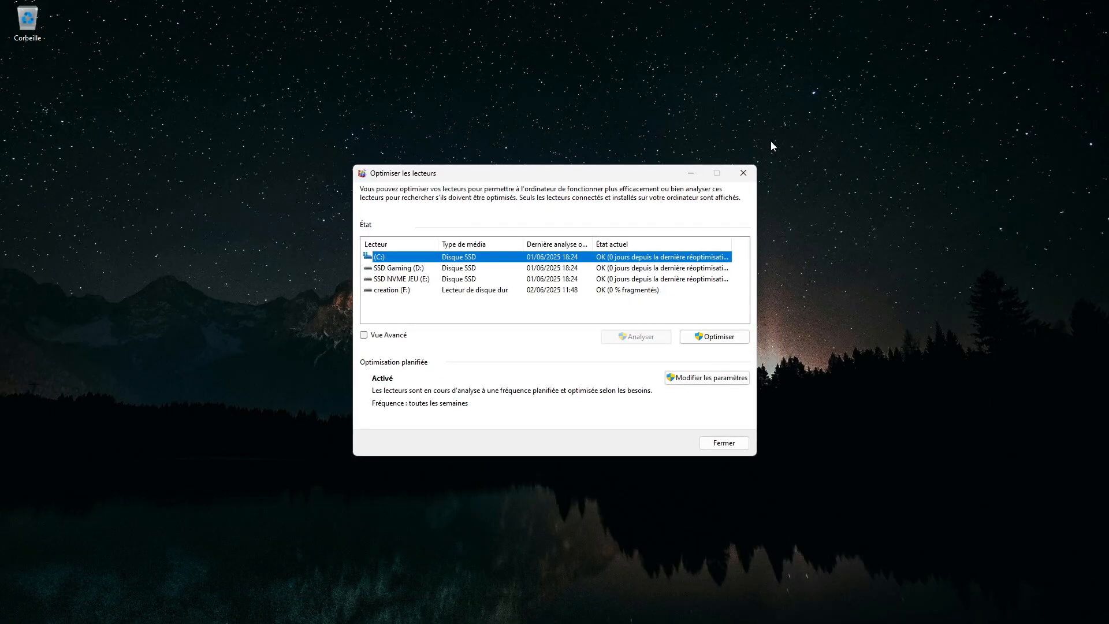
{"action": "left_click", "coordinate": [751, 174]}
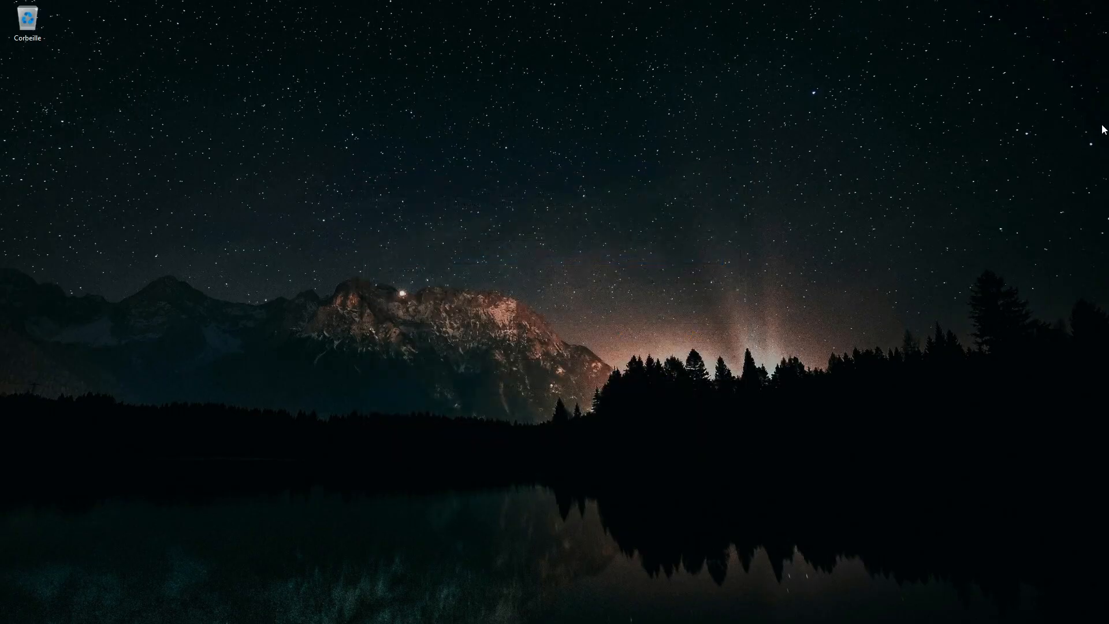